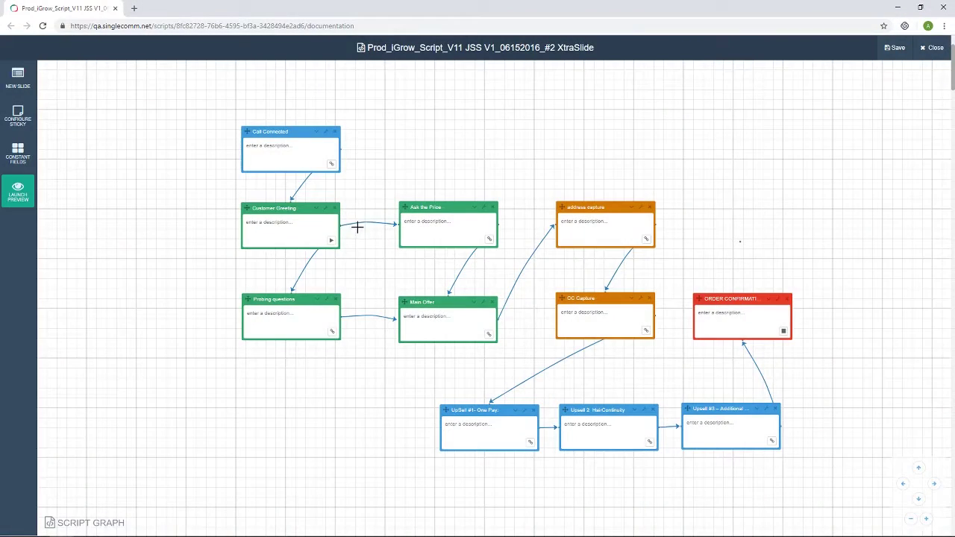
- Add an Address field to the Customer Greeting slide and update the slide
click(326, 211)
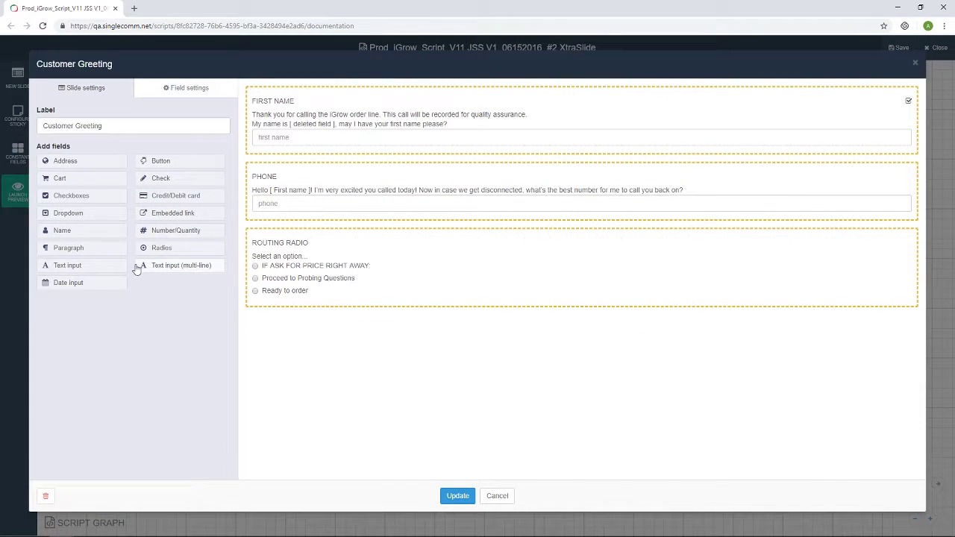
click(65, 161)
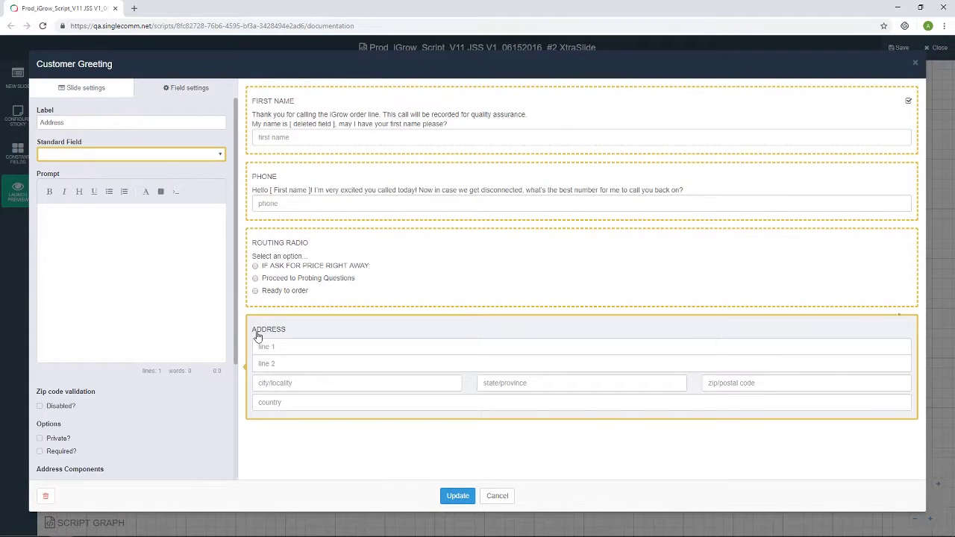
scroll(198, 344, down, 5)
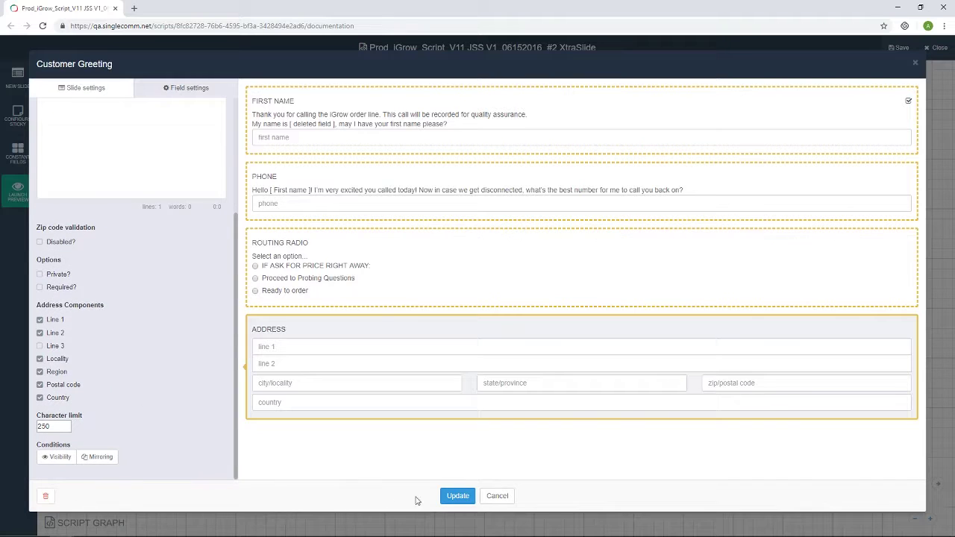
click(457, 495)
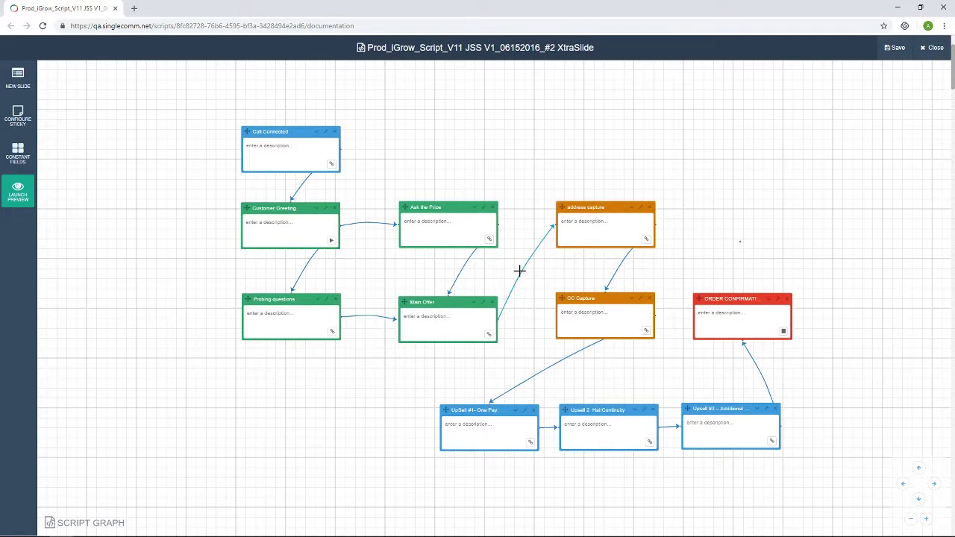
- Add a third route condition, Ship Address region is District of Columbia, and update the link
click(616, 277)
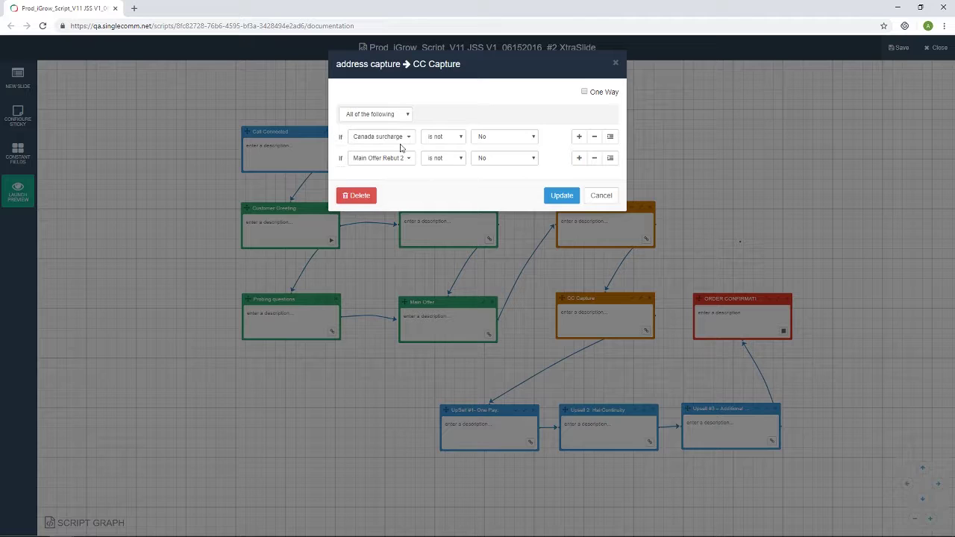
click(579, 158)
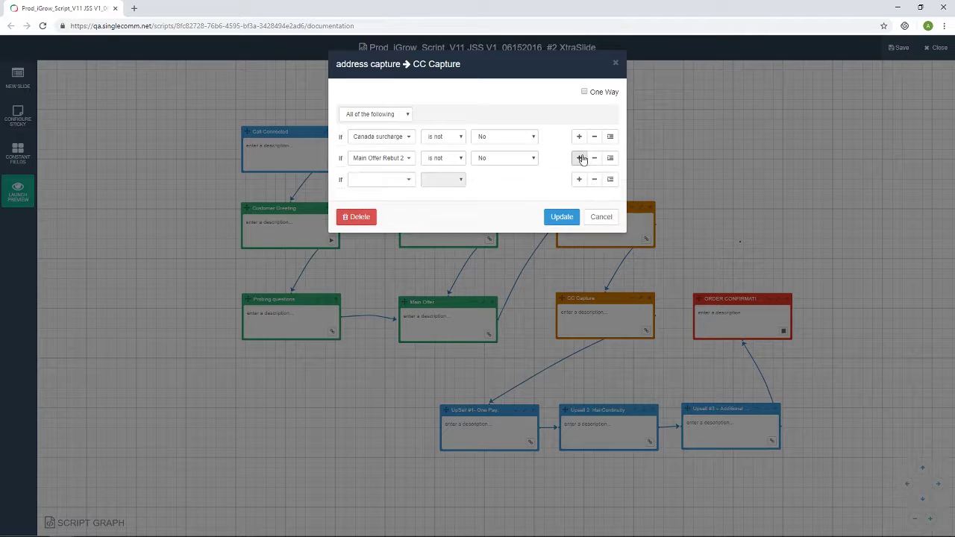
click(381, 179)
click(385, 227)
click(443, 179)
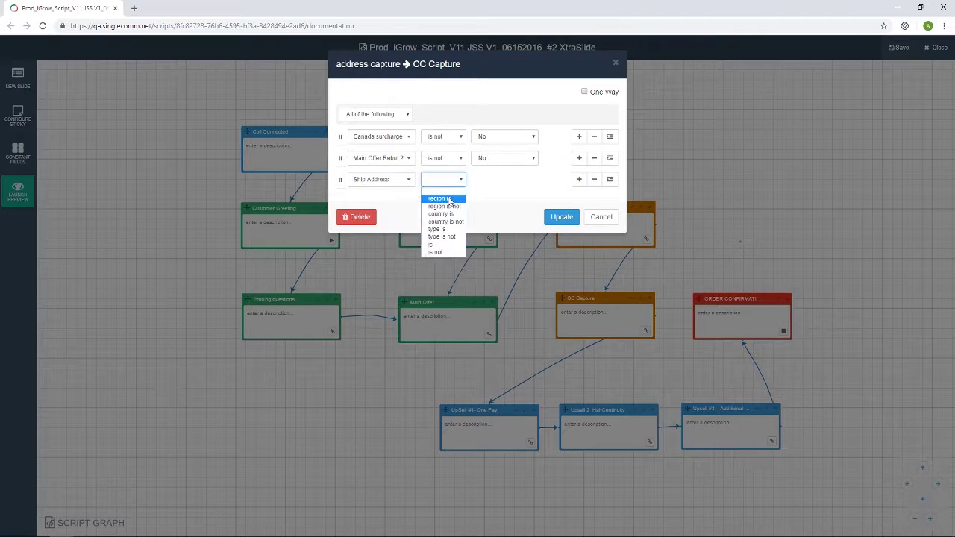
click(504, 179)
click(496, 267)
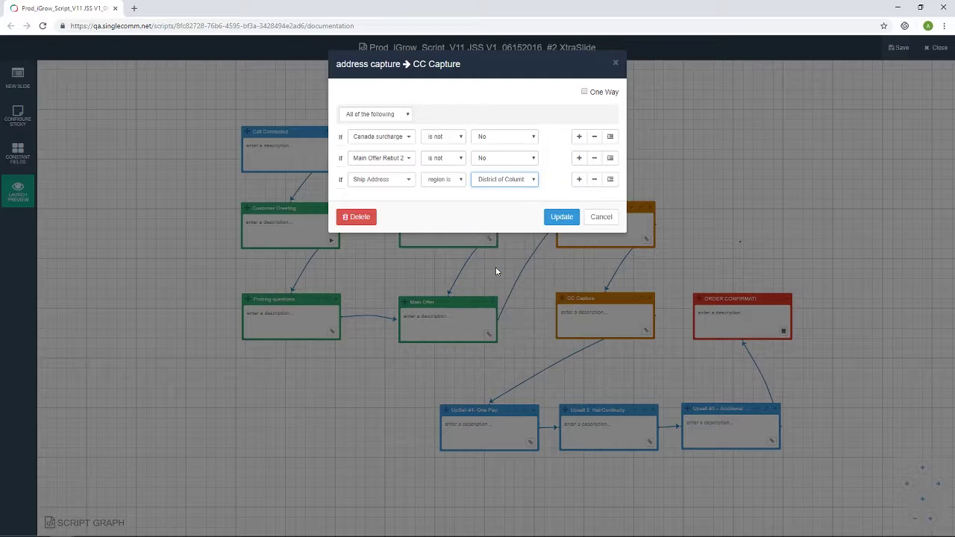
click(561, 216)
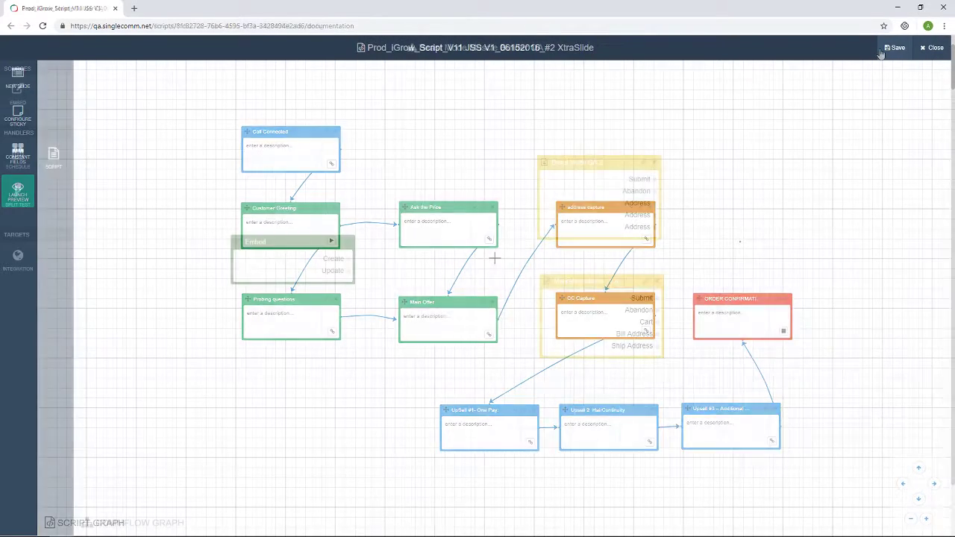
- Insert a 50/50 split test fed by Embed Create, with outcome A to Beast Mode QA 2, then place an Integration node
mouse_move(18, 196)
mouse_down()
mouse_move(436, 258)
mouse_move(459, 250)
mouse_up()
click(561, 202)
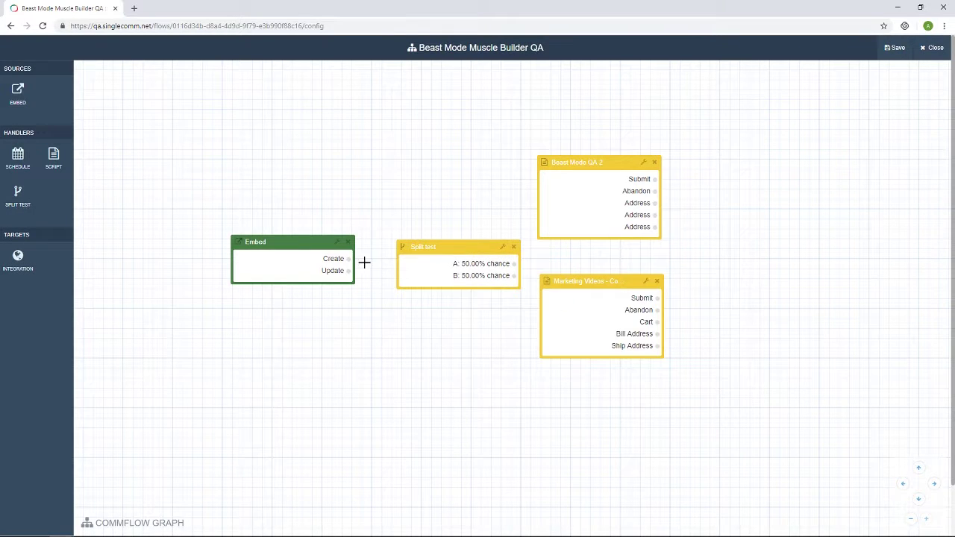
drag(377, 259, 403, 262)
mouse_move(514, 264)
mouse_down()
mouse_move(526, 256)
mouse_move(542, 317)
mouse_up()
drag(18, 257, 761, 257)
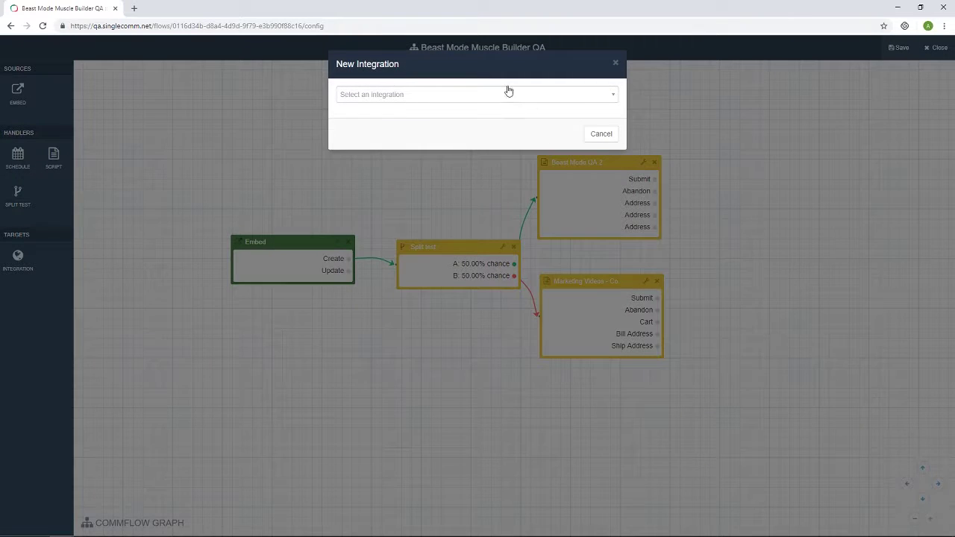
- Set the integration to PayPal PreAuth and wire Submit from Beast Mode QA 2 and Marketing Videos into it
click(509, 93)
text(Paypal)
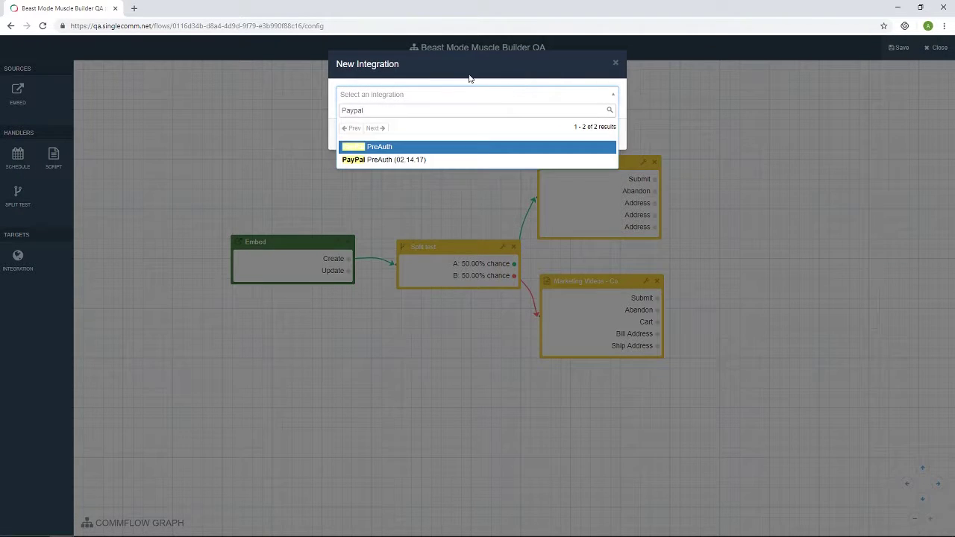
click(386, 147)
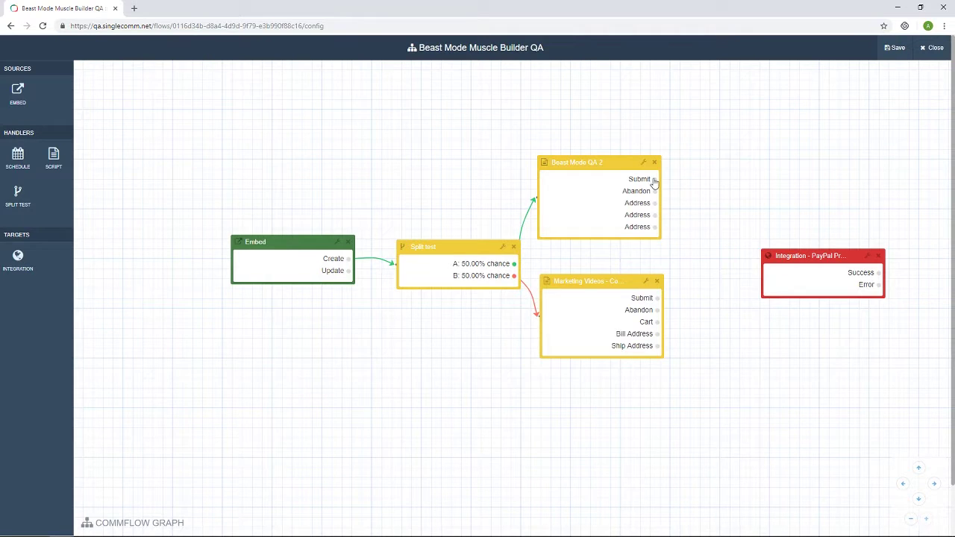
drag(655, 180, 769, 274)
mouse_move(657, 298)
mouse_down()
mouse_move(764, 276)
mouse_move(814, 226)
mouse_up()
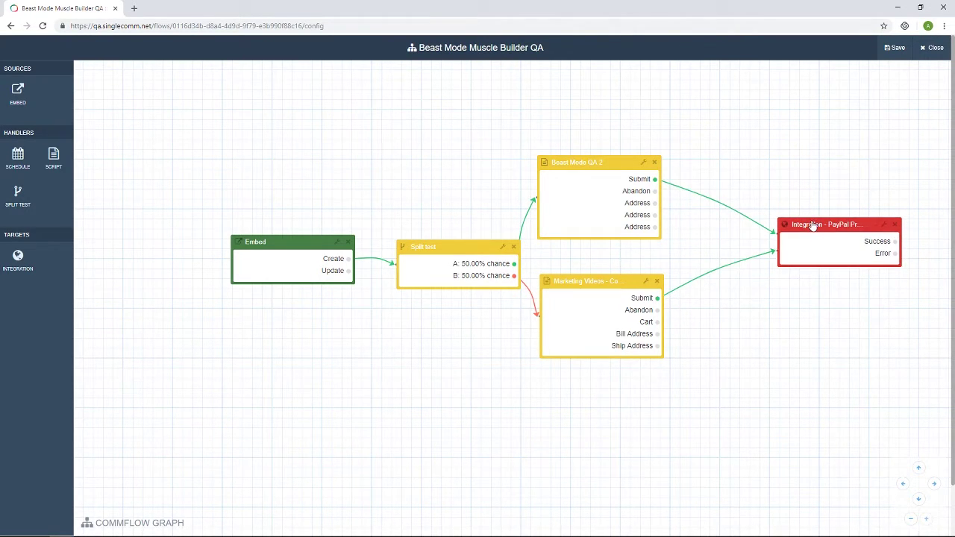